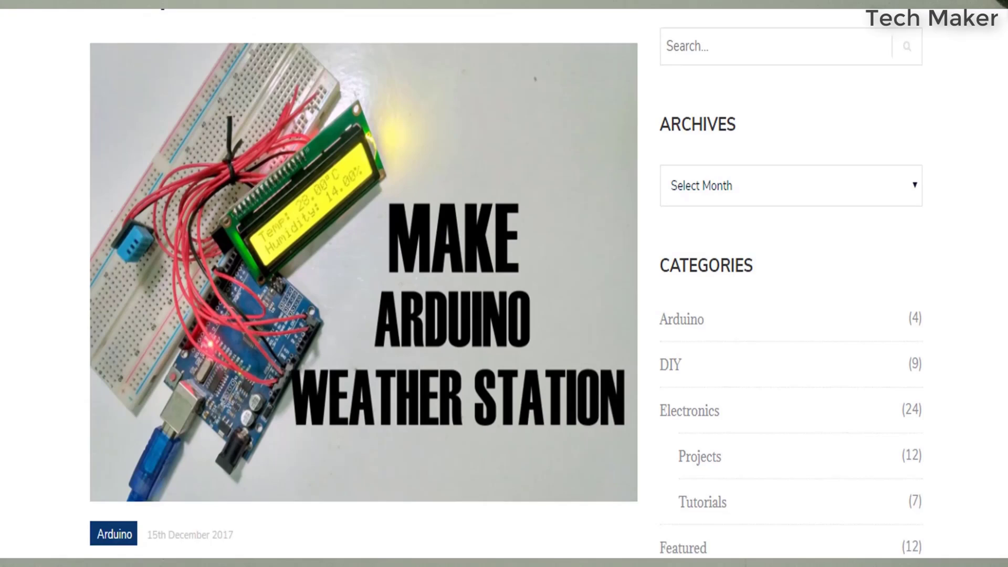
pyautogui.scroll(-1, 504, 283)
pyautogui.scroll(-1, 504, 283)
pyautogui.scroll(-1, 504, 284)
pyautogui.scroll(-1, 504, 283)
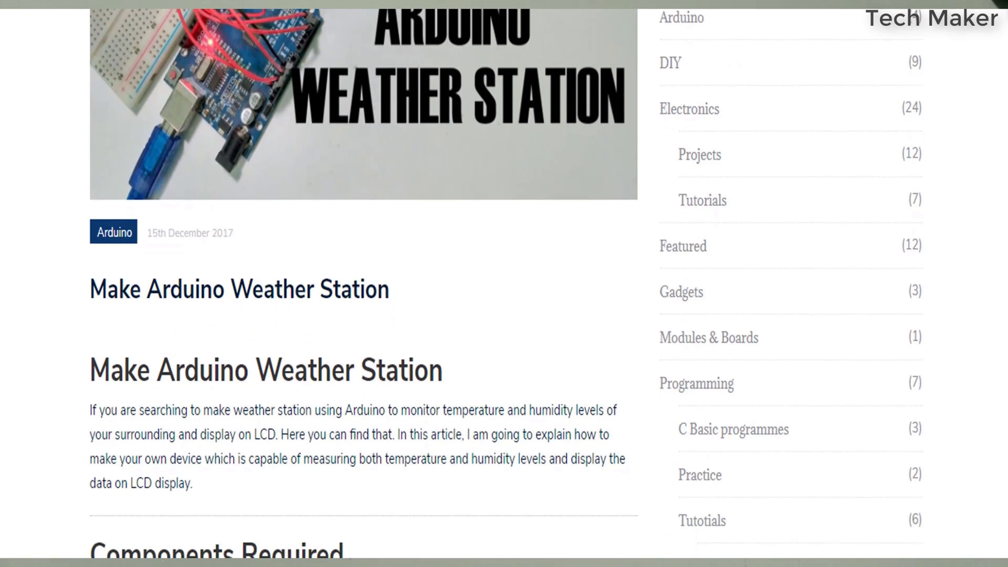
pyautogui.scroll(-1, 504, 283)
pyautogui.scroll(-2, 504, 283)
pyautogui.scroll(-2, 504, 283)
pyautogui.scroll(-1, 504, 284)
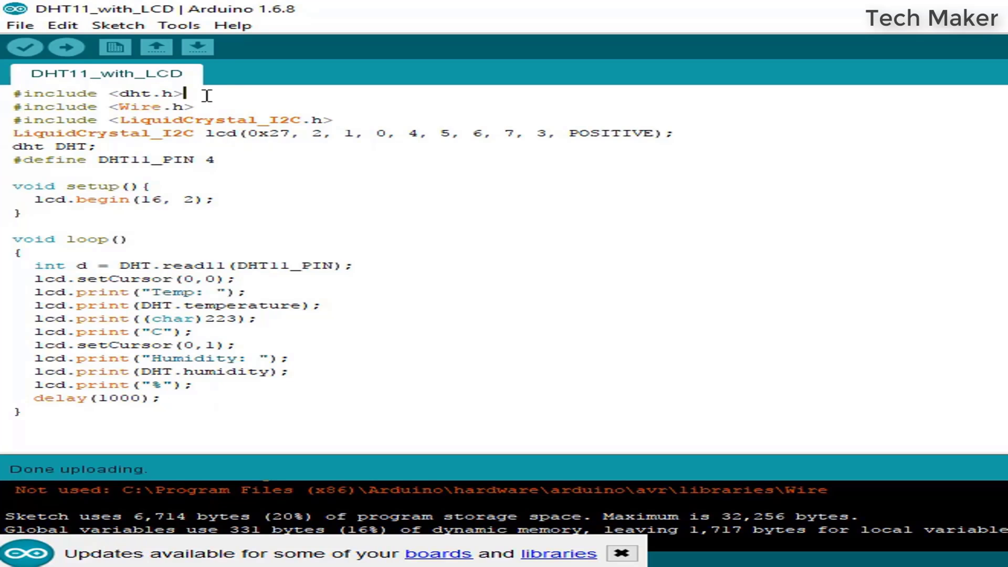
pyautogui.moveTo(207, 95); pyautogui.dragTo(14, 92)
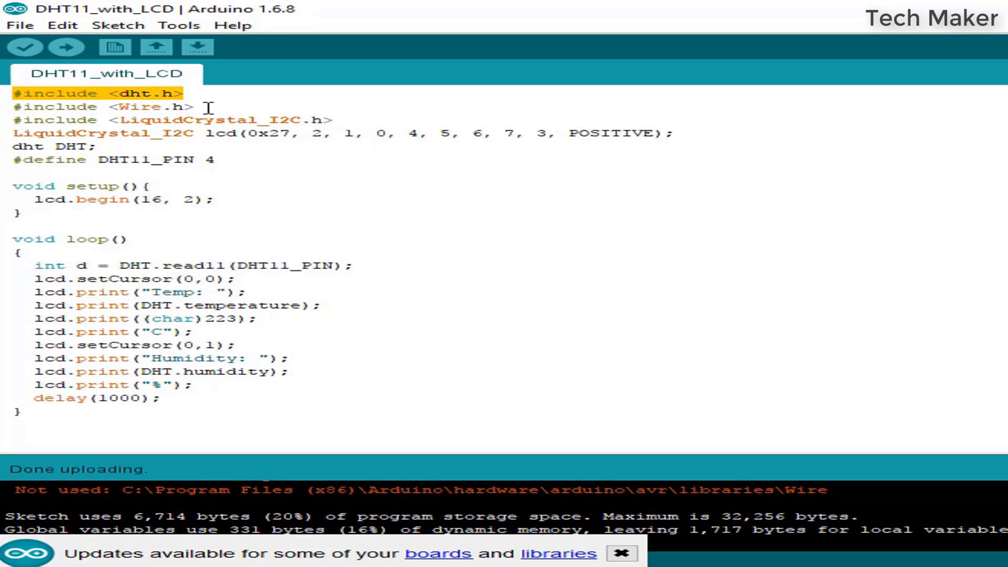
pyautogui.moveTo(207, 106); pyautogui.dragTo(24, 107)
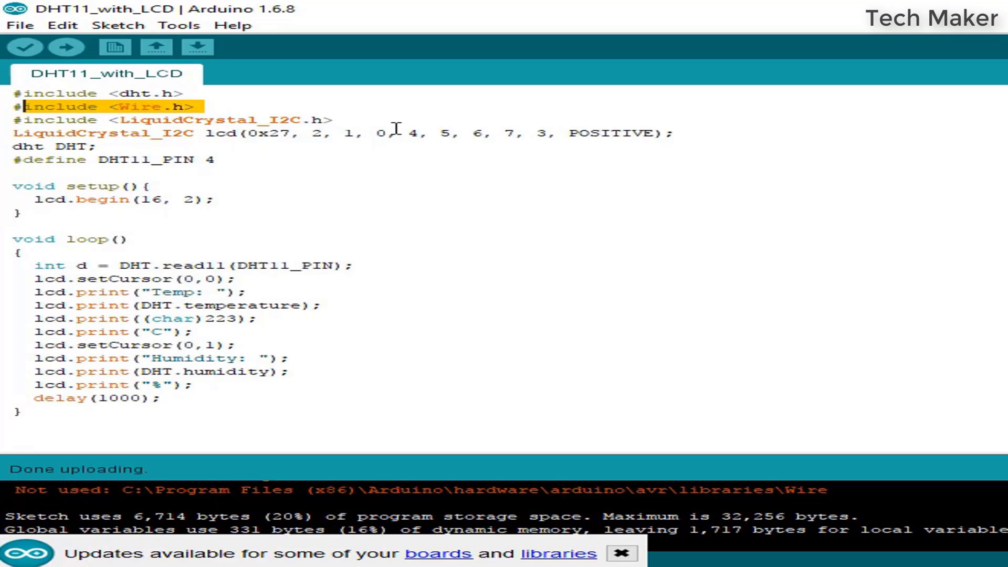
pyautogui.moveTo(333, 120); pyautogui.dragTo(13, 118)
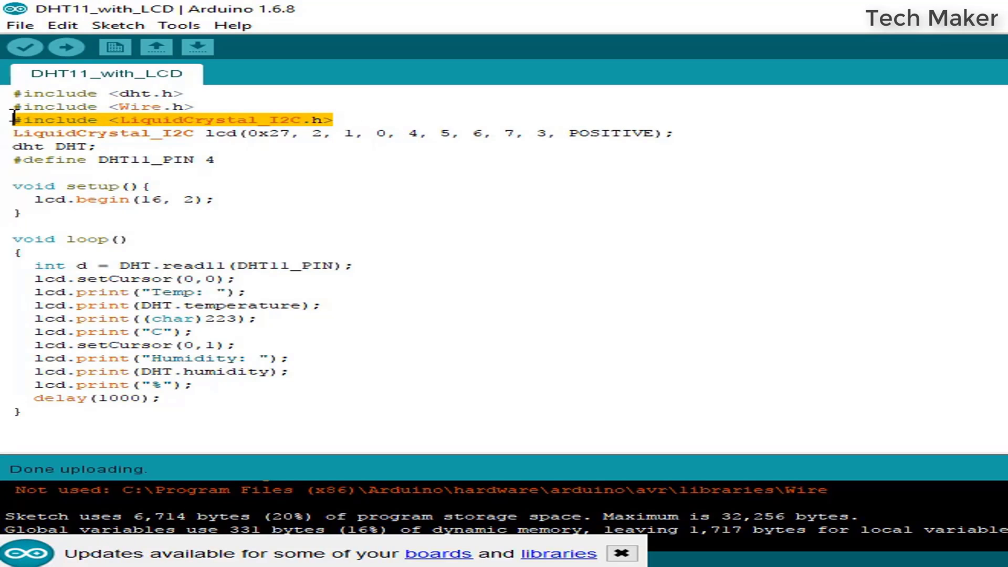
pyautogui.moveTo(13, 132)
pyautogui.mouseDown()
pyautogui.moveTo(708, 145)
pyautogui.moveTo(686, 132)
pyautogui.mouseUp()
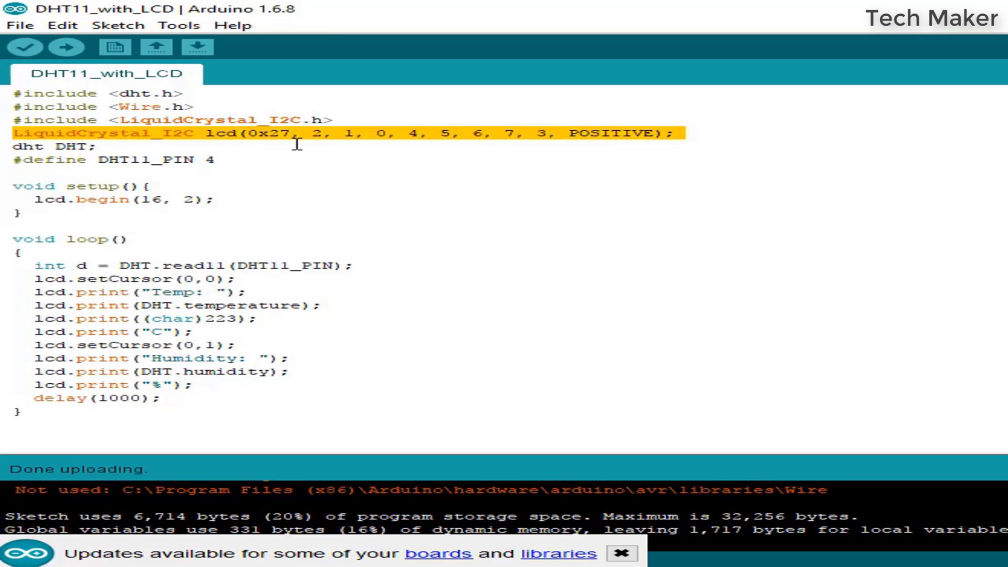
pyautogui.moveTo(136, 147); pyautogui.dragTo(14, 147)
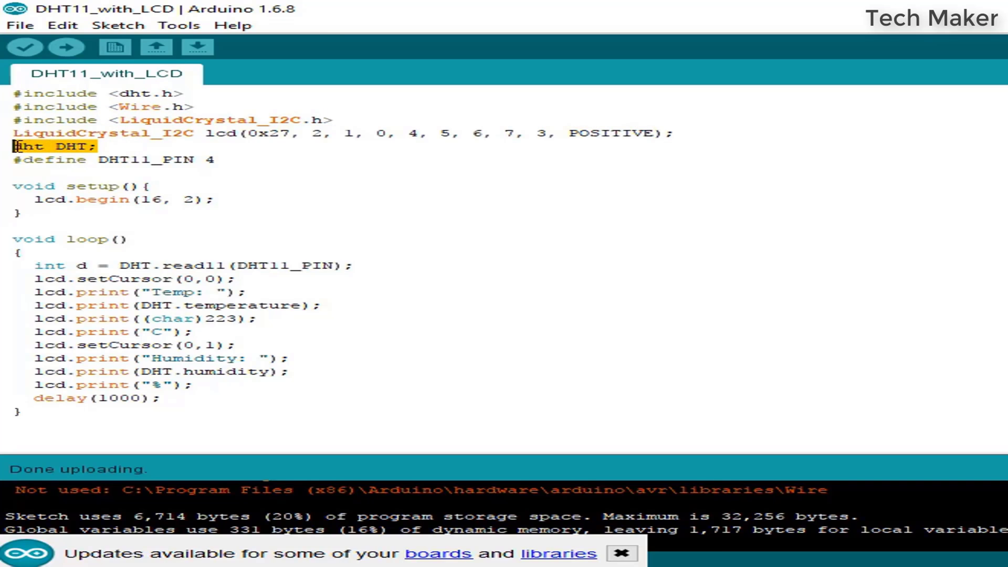
pyautogui.click(221, 161)
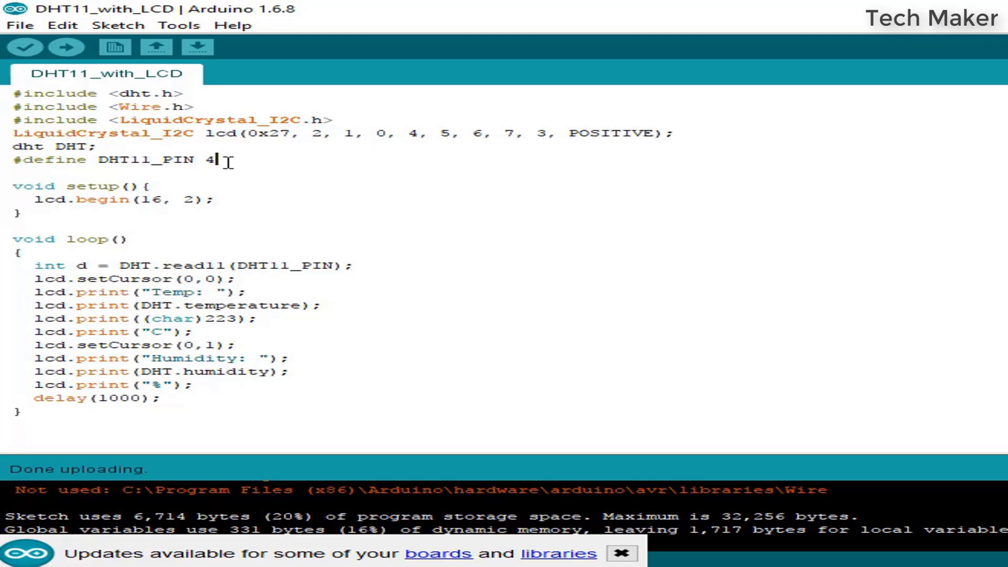
pyautogui.doubleClick(211, 161)
pyautogui.moveTo(230, 200); pyautogui.dragTo(35, 199)
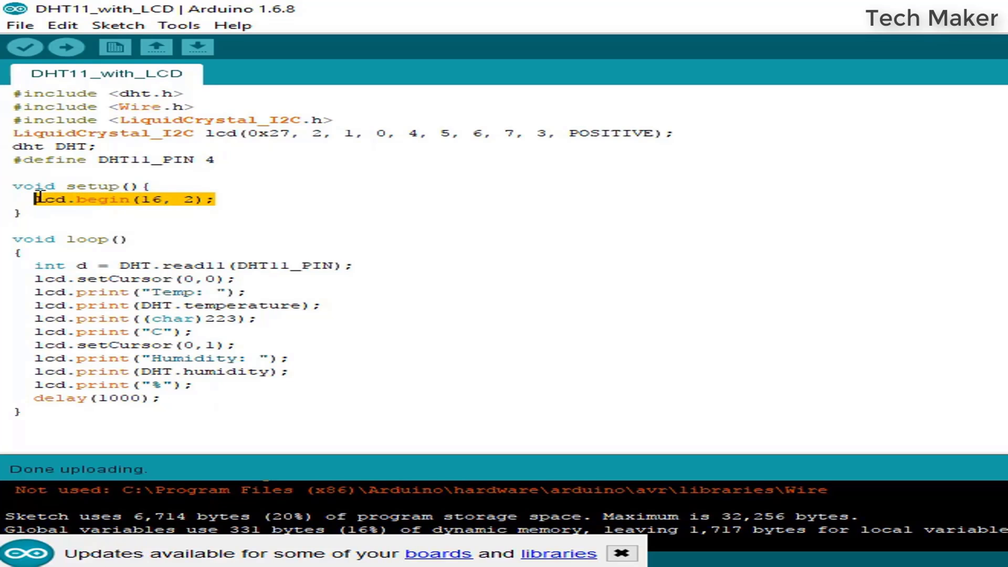
pyautogui.click(156, 202)
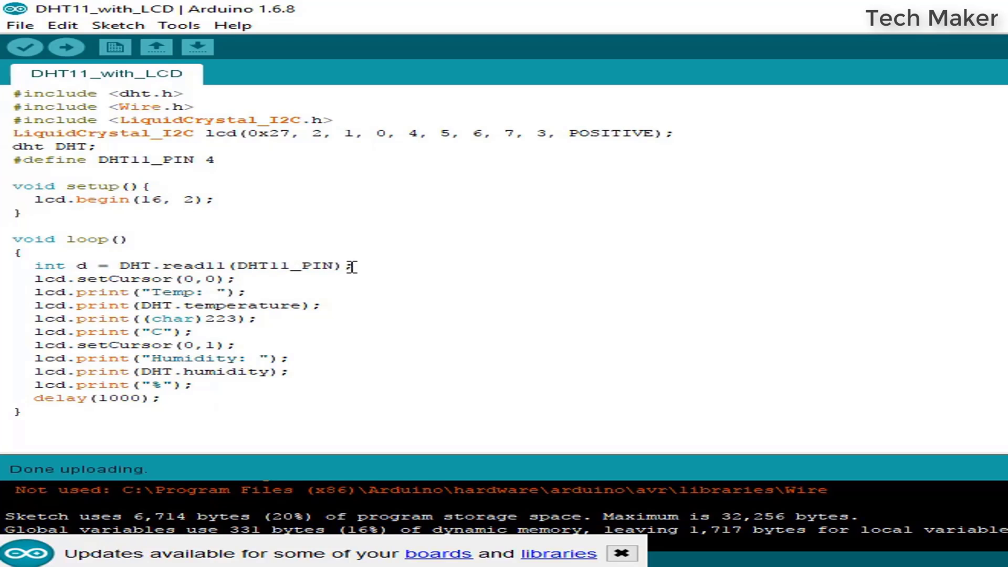
pyautogui.moveTo(357, 266); pyautogui.dragTo(32, 266)
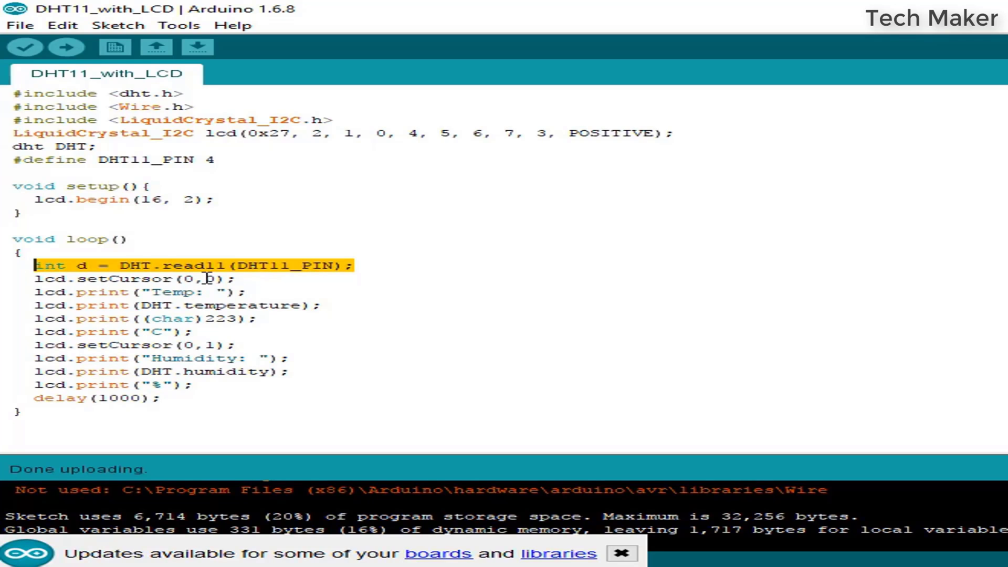
pyautogui.moveTo(234, 280); pyautogui.dragTo(36, 280)
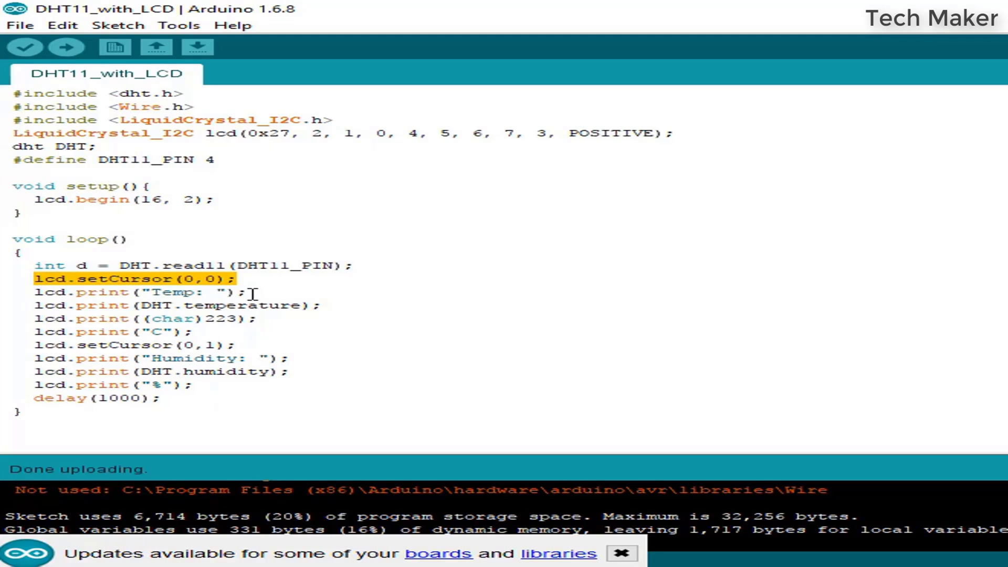
pyautogui.moveTo(247, 292); pyautogui.dragTo(35, 291)
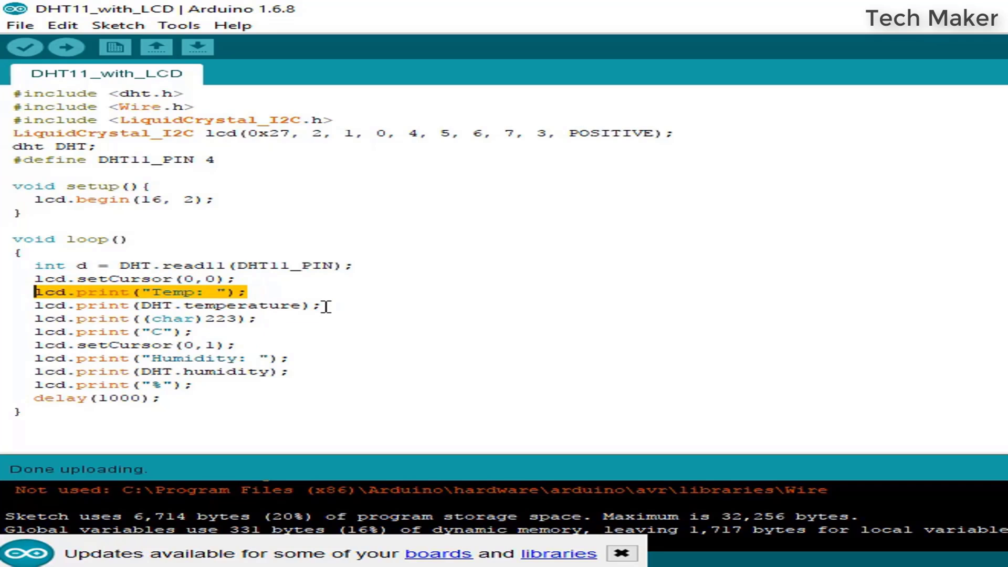
pyautogui.moveTo(326, 307); pyautogui.dragTo(35, 305)
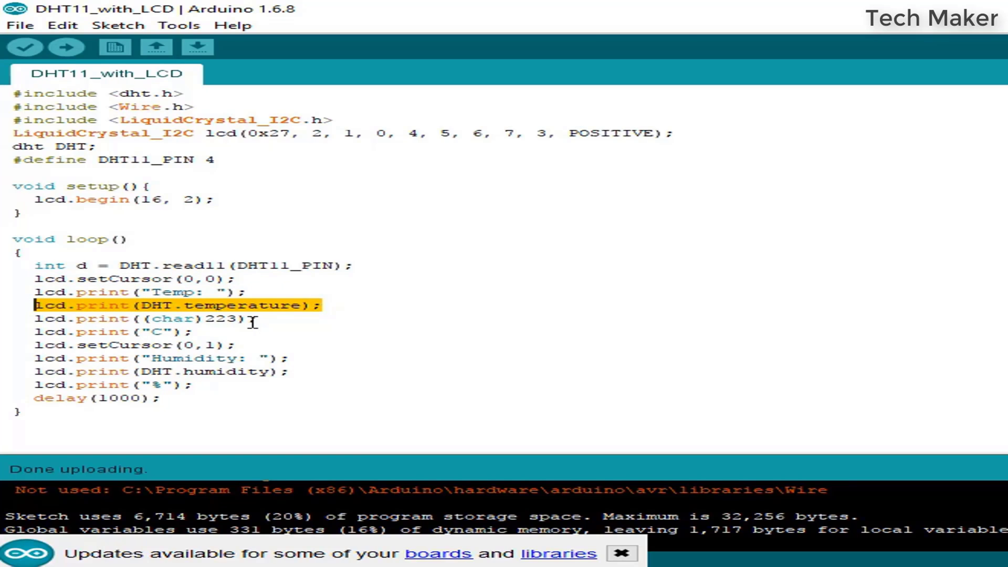
pyautogui.click(276, 321)
pyautogui.moveTo(276, 321); pyautogui.dragTo(36, 318)
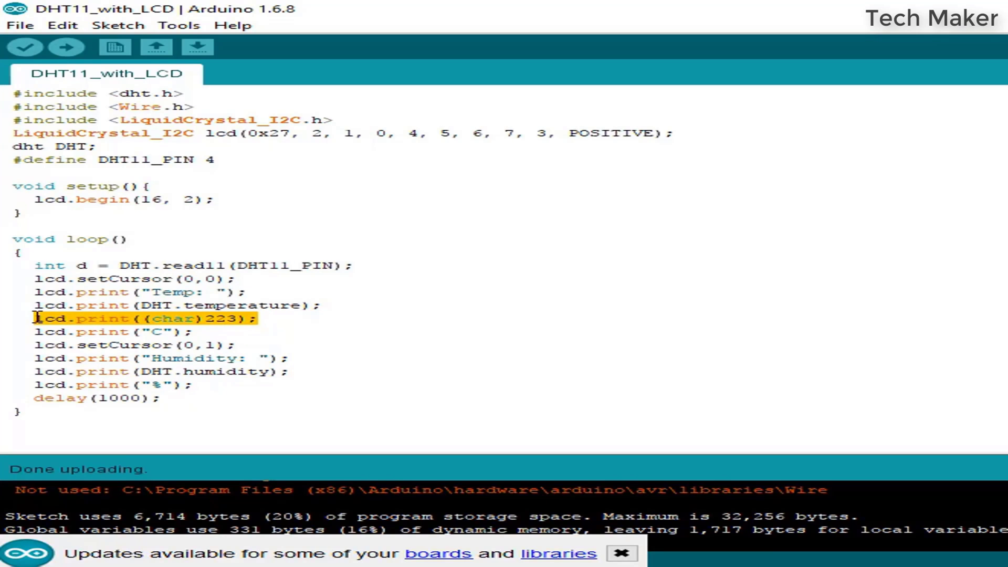
pyautogui.click(276, 321)
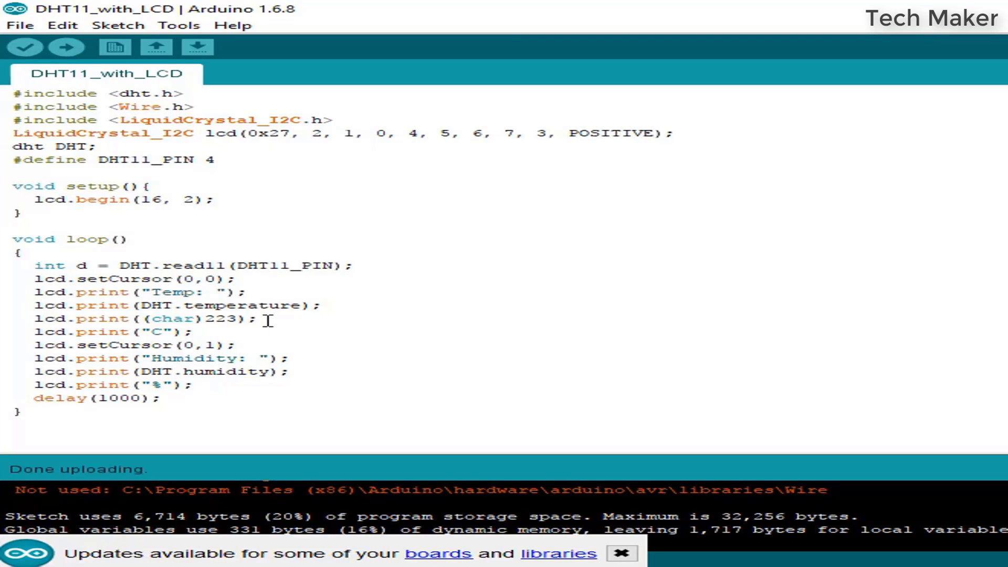
pyautogui.moveTo(268, 320); pyautogui.dragTo(35, 319)
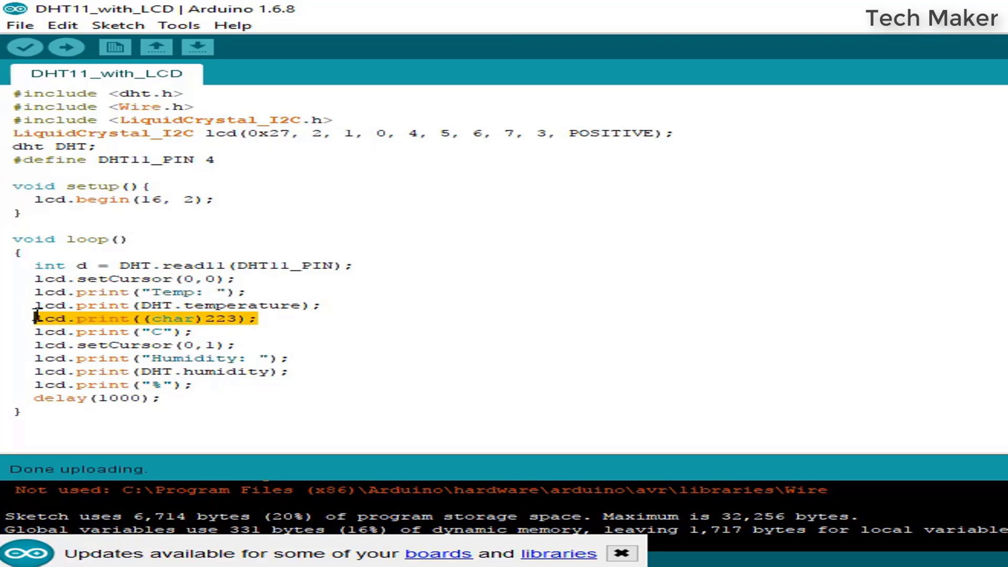
pyautogui.click(208, 331)
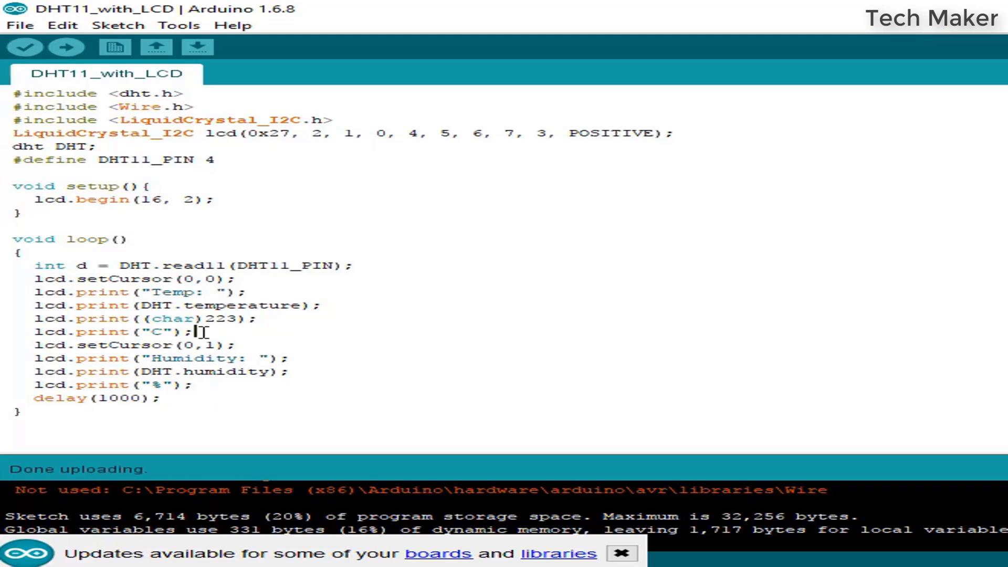
pyautogui.moveTo(204, 332); pyautogui.dragTo(26, 332)
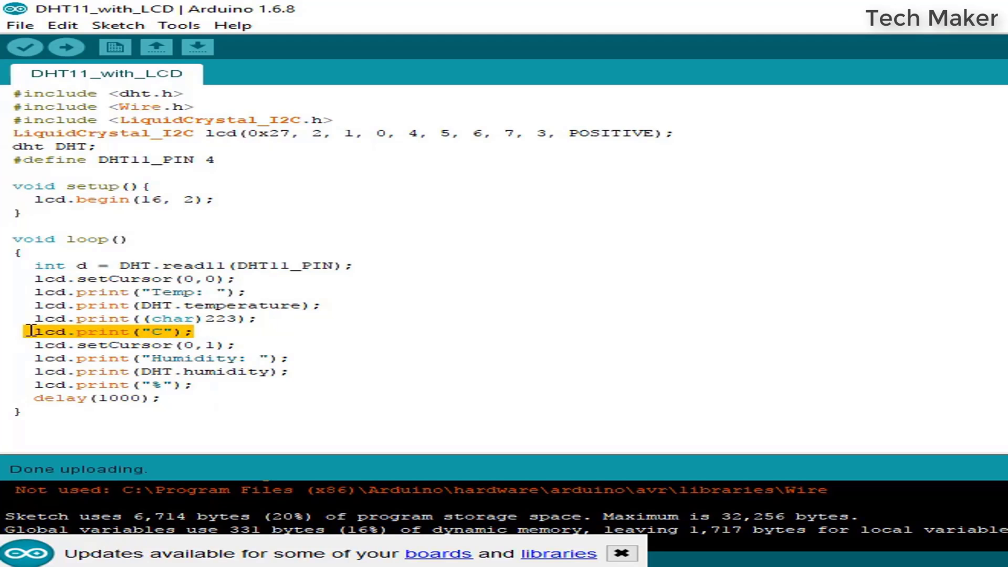
pyautogui.moveTo(239, 345); pyautogui.dragTo(34, 345)
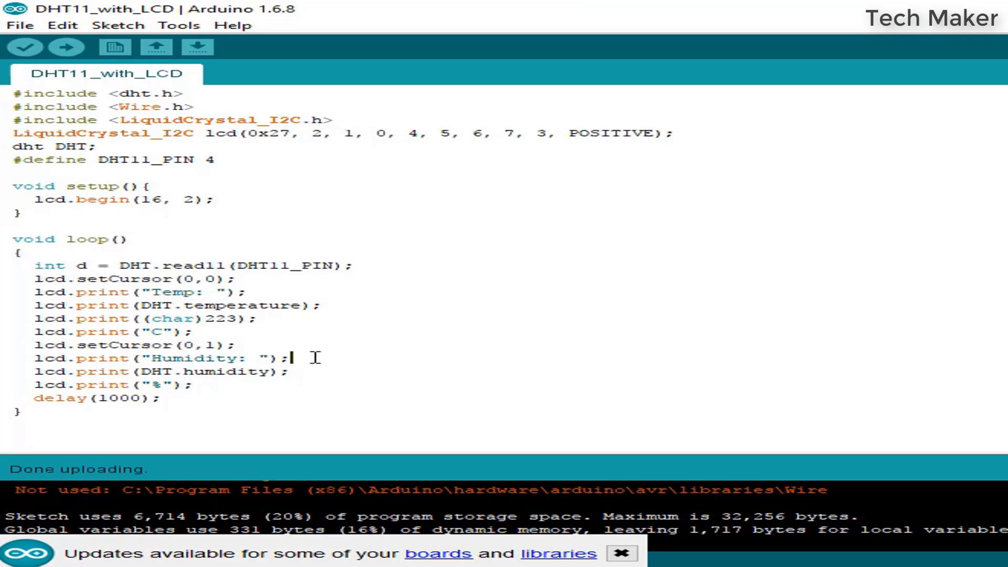
pyautogui.moveTo(290, 358); pyautogui.dragTo(34, 358)
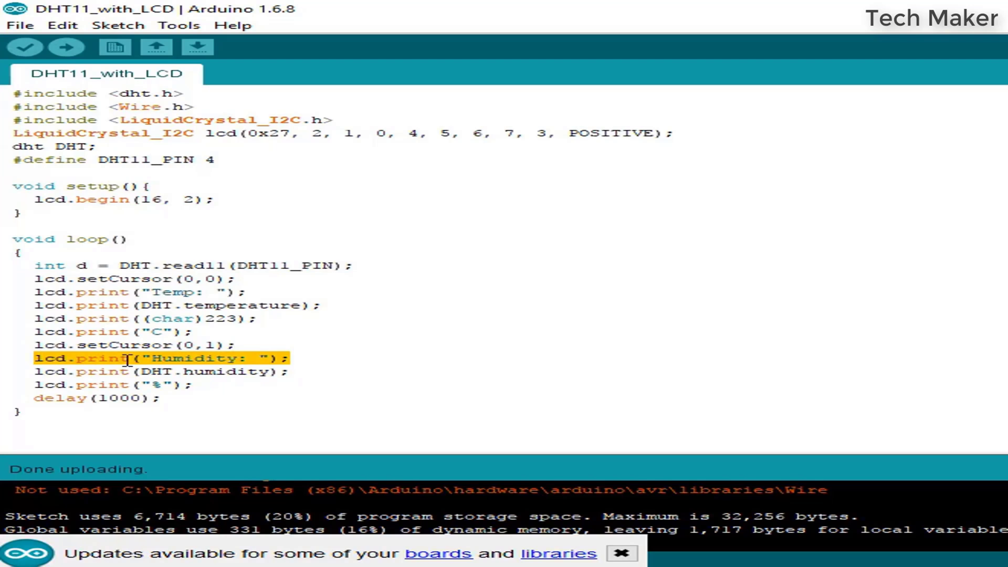
pyautogui.click(306, 374)
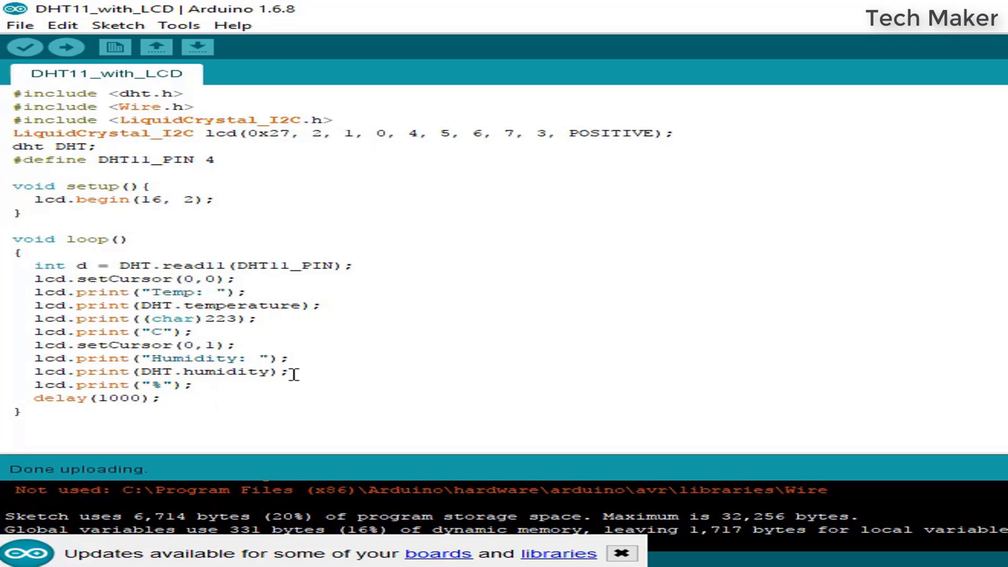
pyautogui.moveTo(195, 384); pyautogui.dragTo(46, 385)
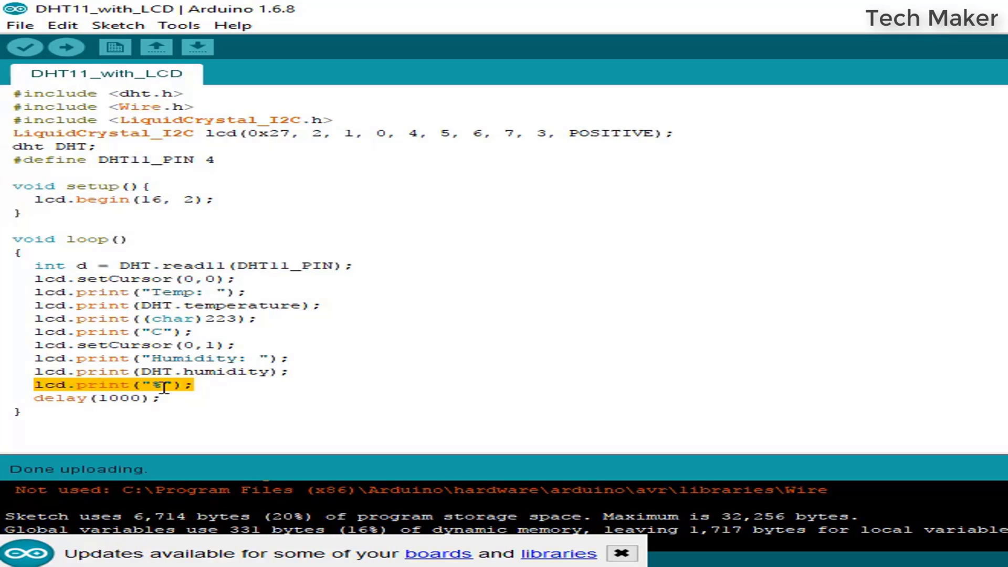
pyautogui.moveTo(166, 398); pyautogui.dragTo(37, 401)
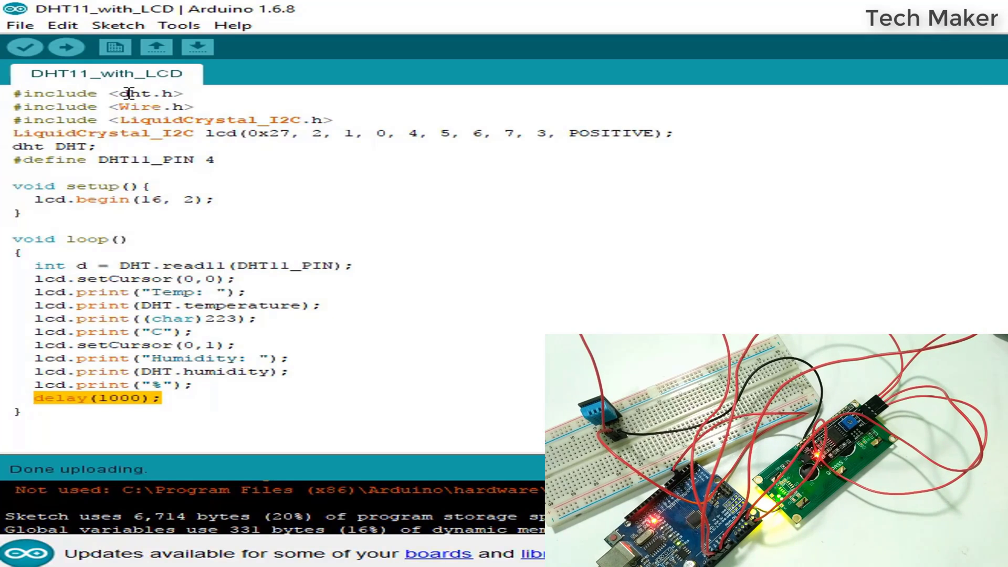
# Confirm the board is Arduino/Genuino Uno on COM3, then upload the DHT11_with_LCD sketch.
pyautogui.click(167, 30)
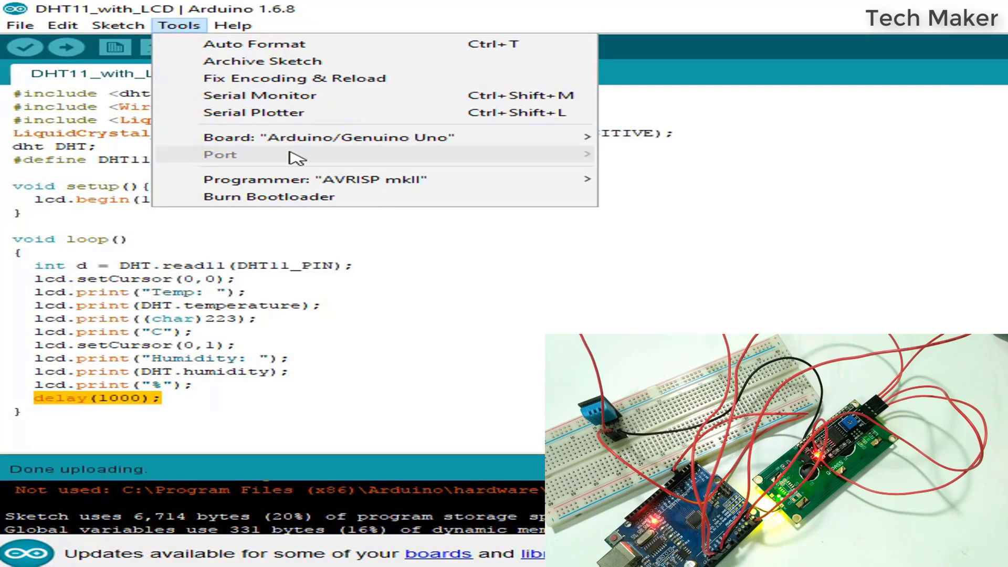
pyautogui.click(804, 229)
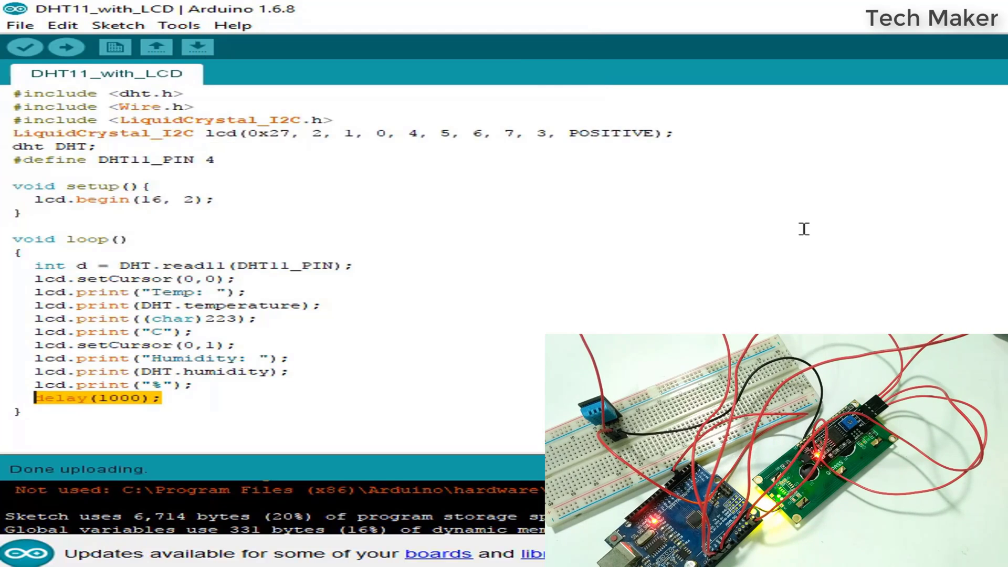
pyautogui.click(179, 27)
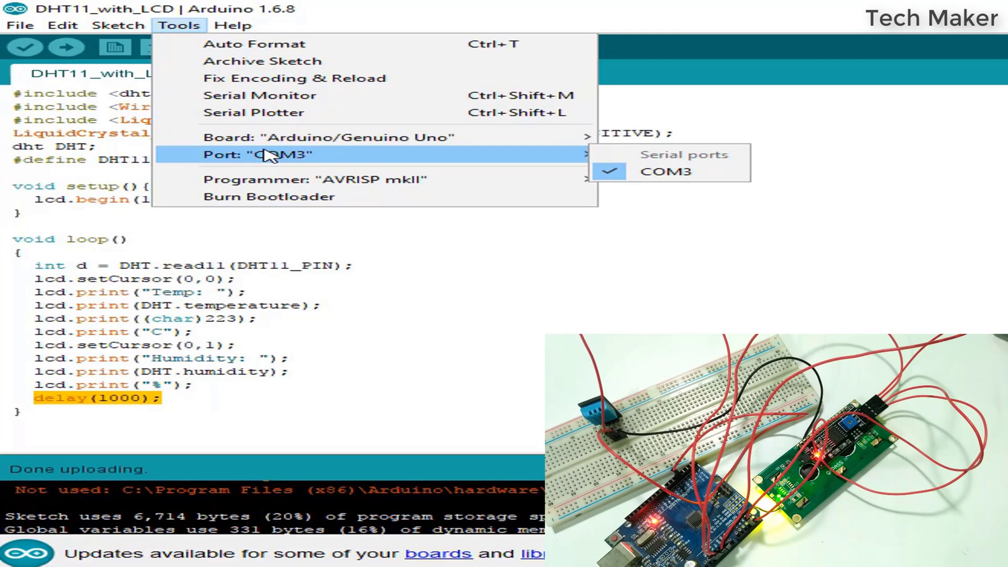
pyautogui.moveTo(117, 25)
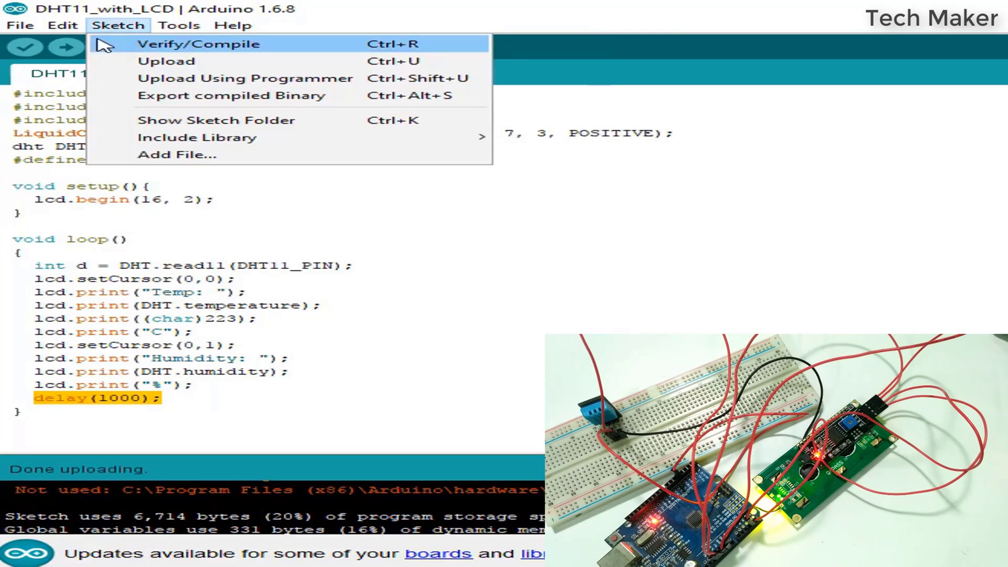
pyautogui.click(63, 51)
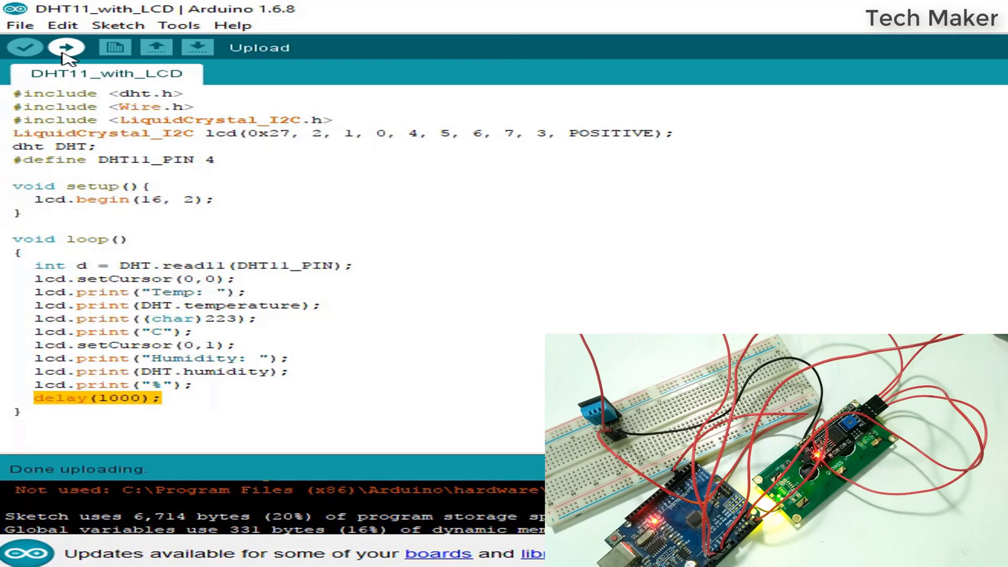